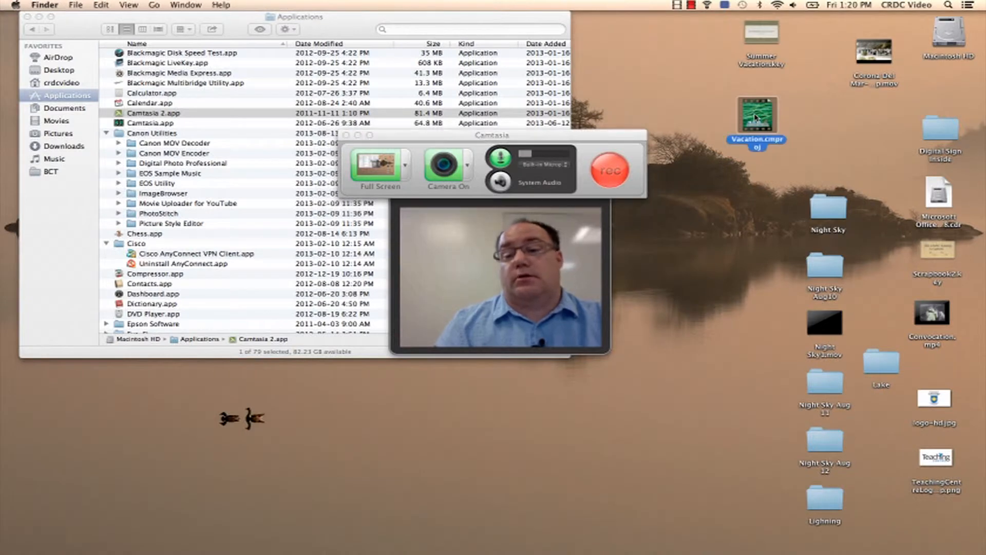
# Step: Open the Vacation.cmproj project from the desktop
pyautogui.doubleClick(754, 117)
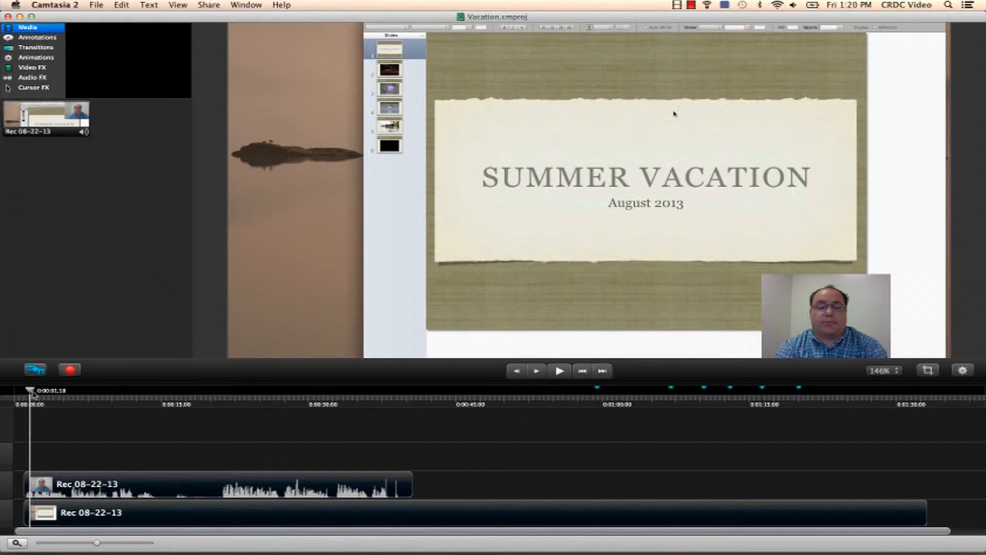
# Step: Trim the webcam clip's start to about 20 seconds and move the clip to begin around 45 seconds
pyautogui.moveTo(30, 392); pyautogui.dragTo(220, 397)
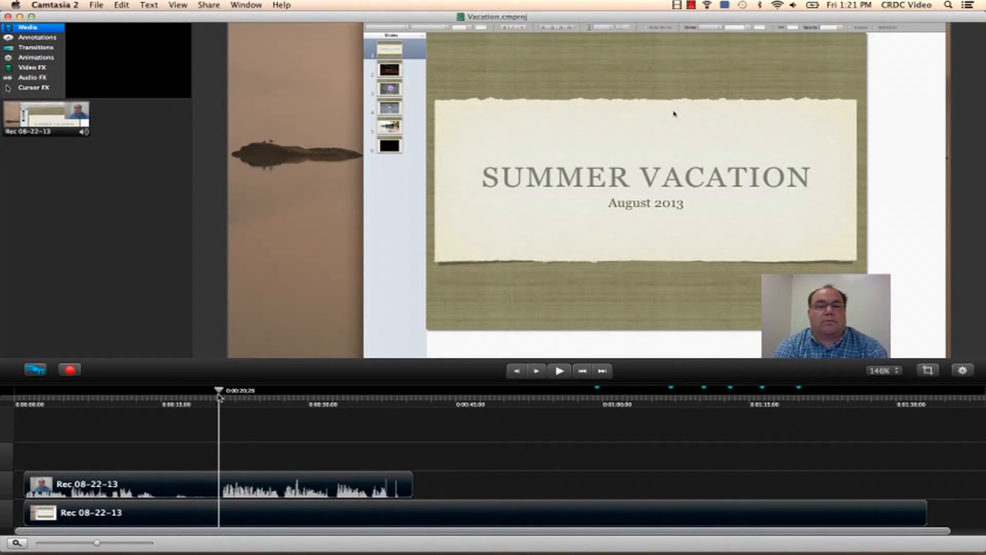
pyautogui.moveTo(24, 483); pyautogui.dragTo(221, 481)
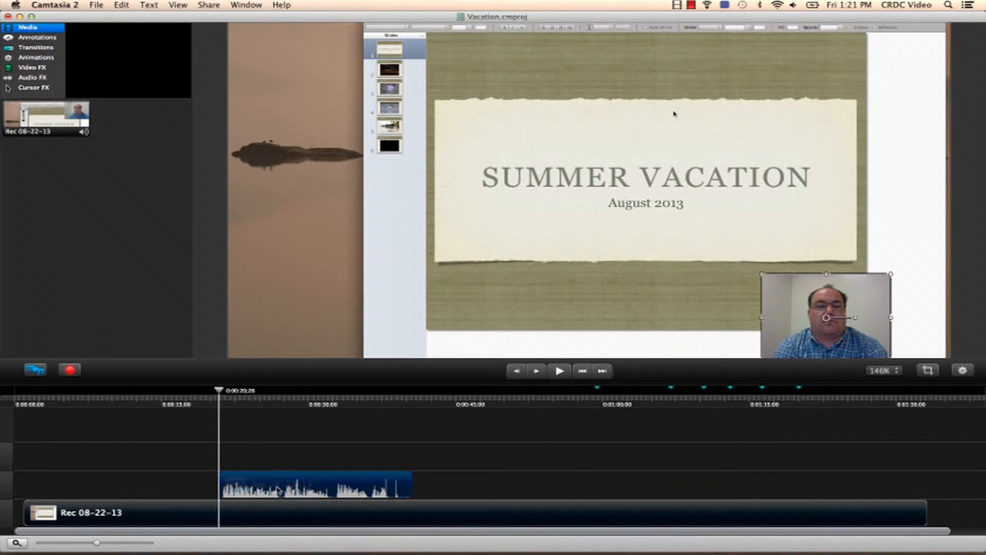
pyautogui.moveTo(280, 487); pyautogui.dragTo(517, 488)
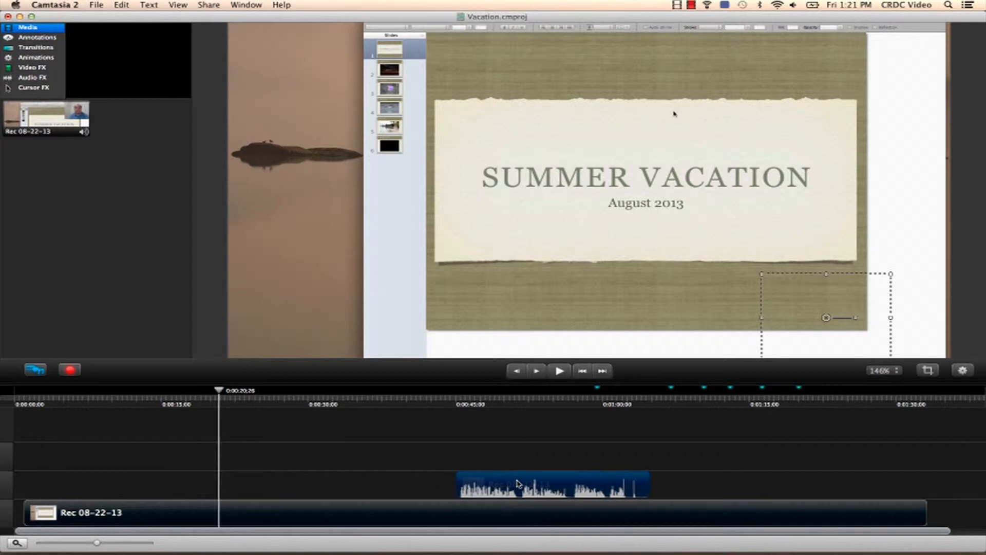
# Step: Apply the Highlight cursor effect to the screen recording clip and preview it from the start
pyautogui.moveTo(220, 394); pyautogui.dragTo(104, 395)
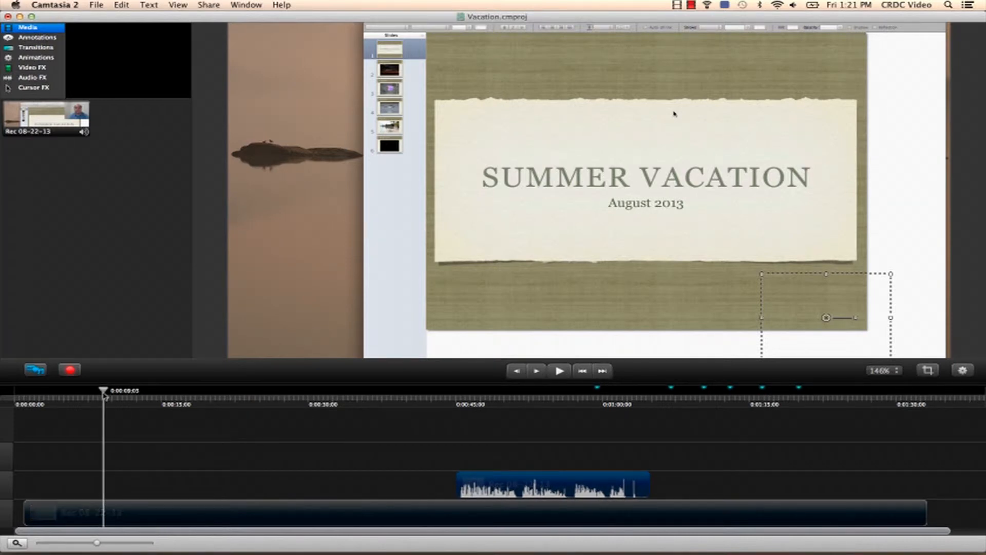
pyautogui.click(34, 88)
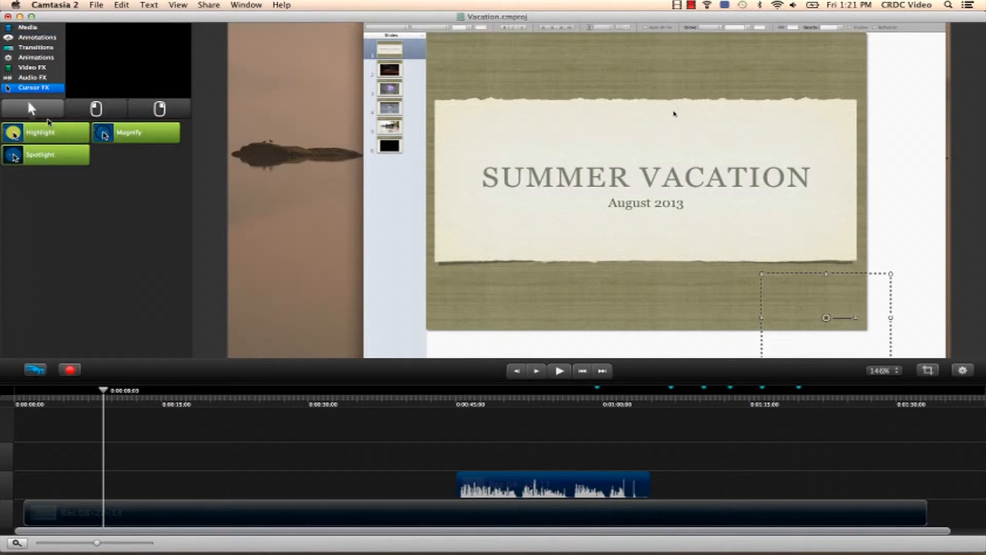
pyautogui.moveTo(48, 133); pyautogui.dragTo(149, 509)
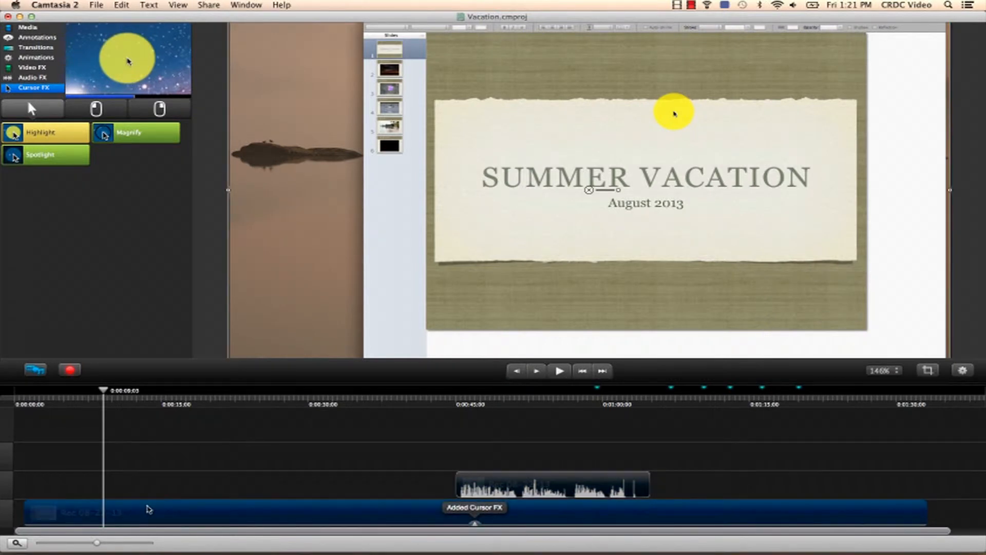
pyautogui.moveTo(105, 392); pyautogui.dragTo(252, 410)
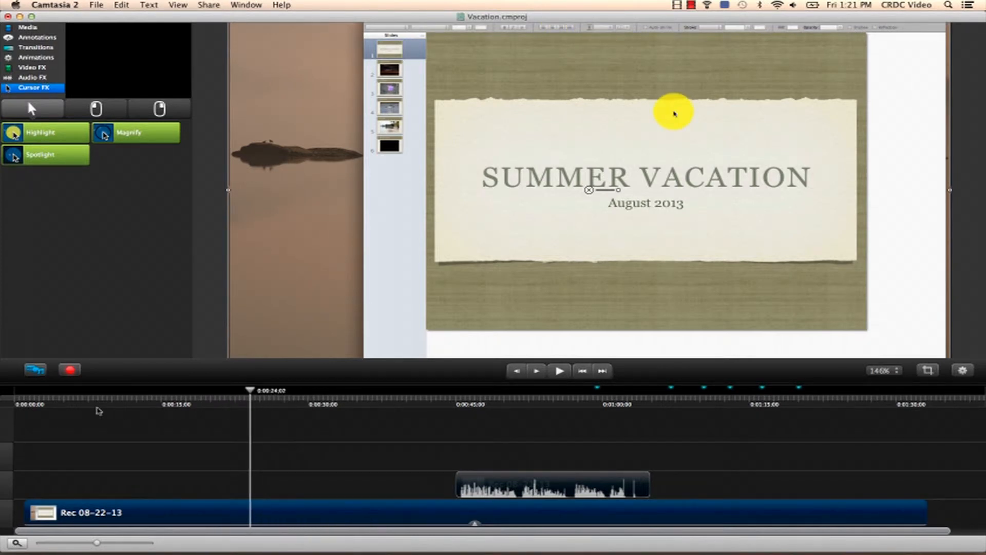
pyautogui.moveTo(44, 401); pyautogui.dragTo(24, 403)
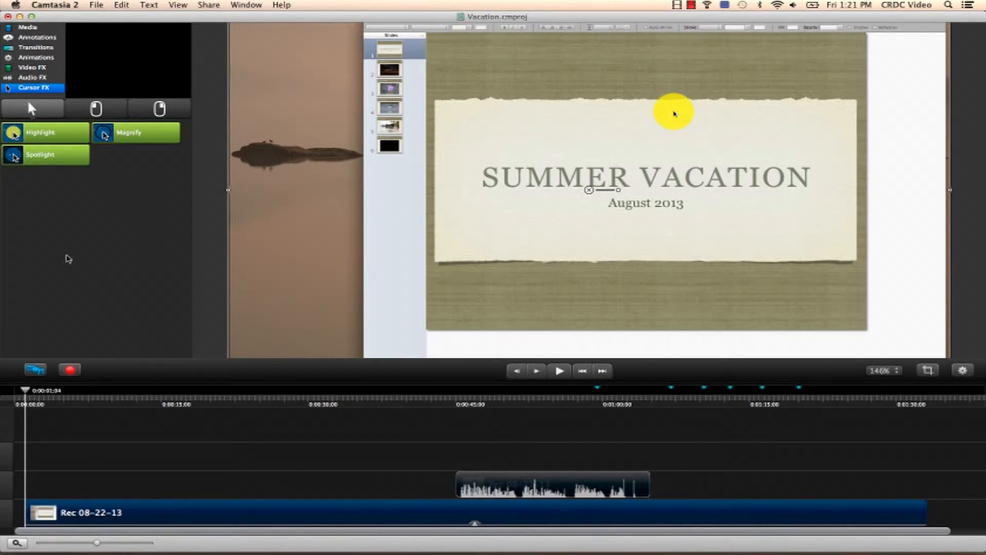
# Step: Remove the Highlight cursor effect from the screen recording clip
pyautogui.moveTo(126, 137); pyautogui.dragTo(476, 524)
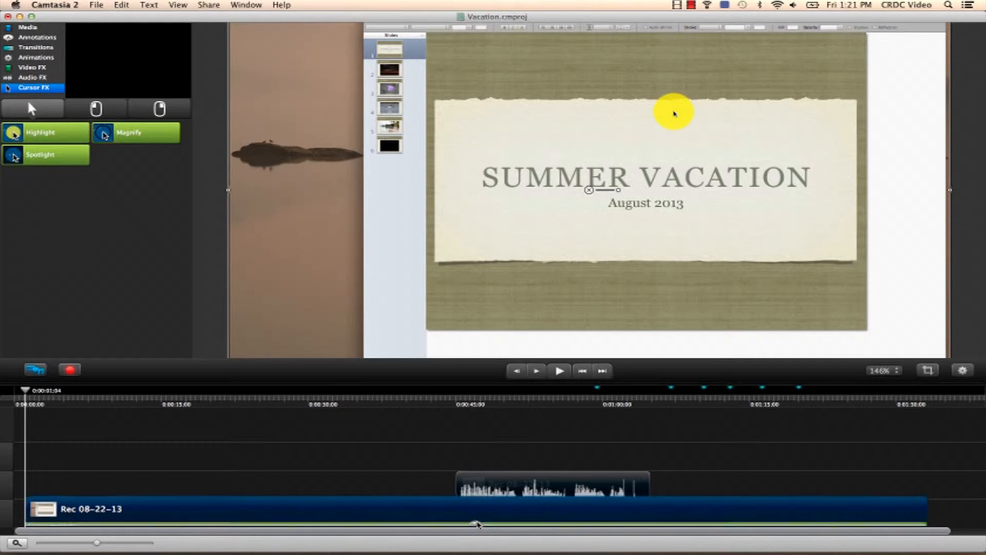
pyautogui.click(260, 522)
pyautogui.press('Delete')
# Step: Apply the Magnify and Spotlight cursor effects to the screen recording clip
pyautogui.moveTo(128, 136); pyautogui.dragTo(138, 511)
pyautogui.moveTo(45, 163); pyautogui.dragTo(169, 510)
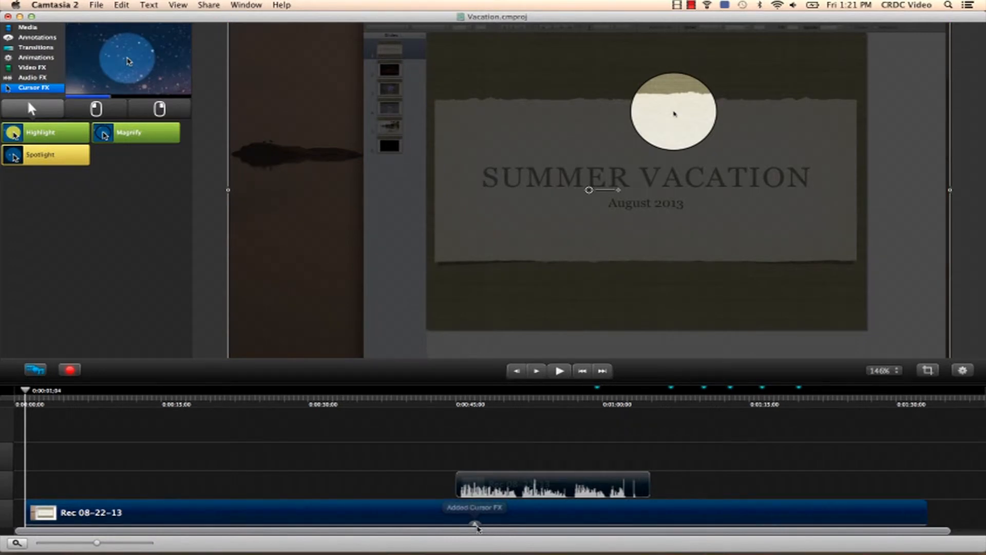
# Step: Delete the Cursor Spotlight and Cursor Magnify effects from the screen recording clip
pyautogui.click(477, 526)
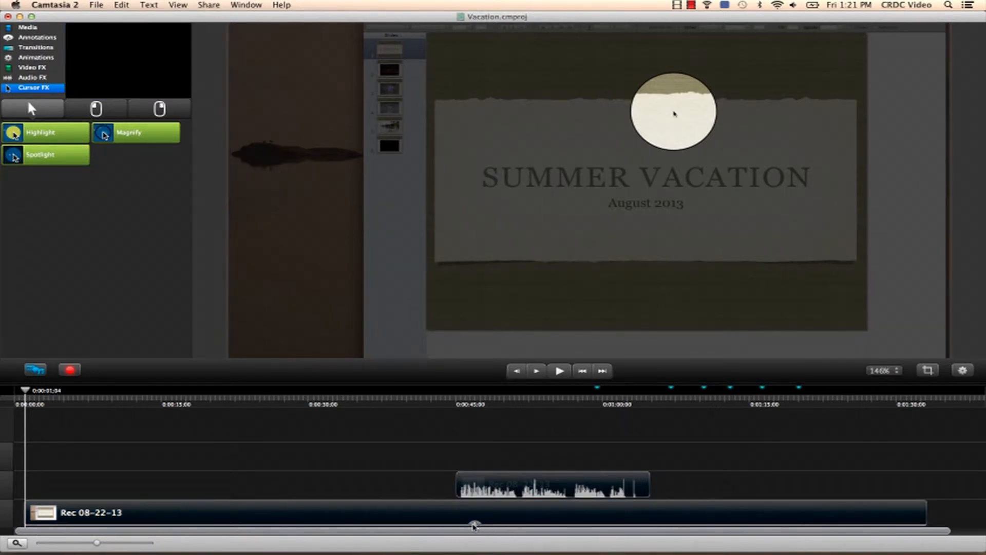
pyautogui.click(474, 523)
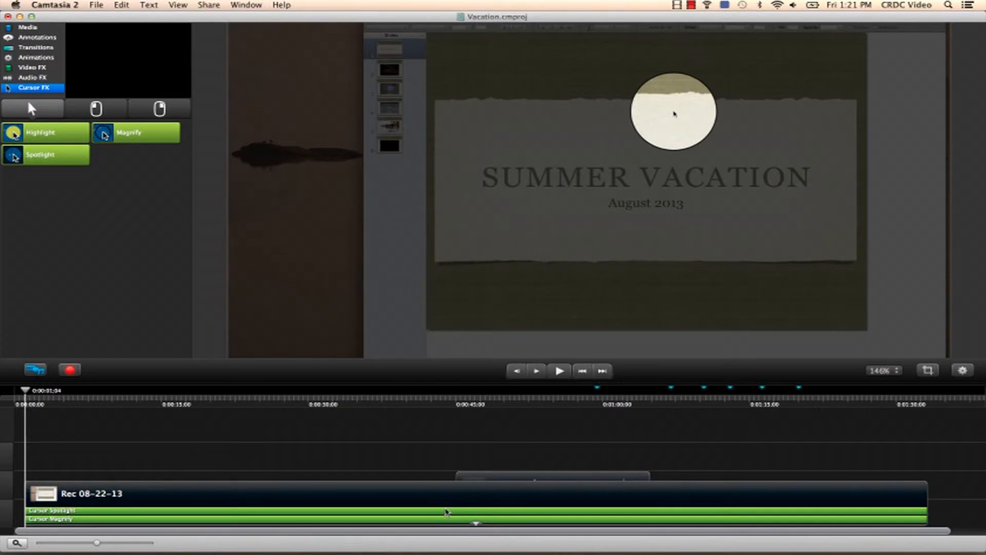
pyautogui.click(446, 510)
pyautogui.press('Delete')
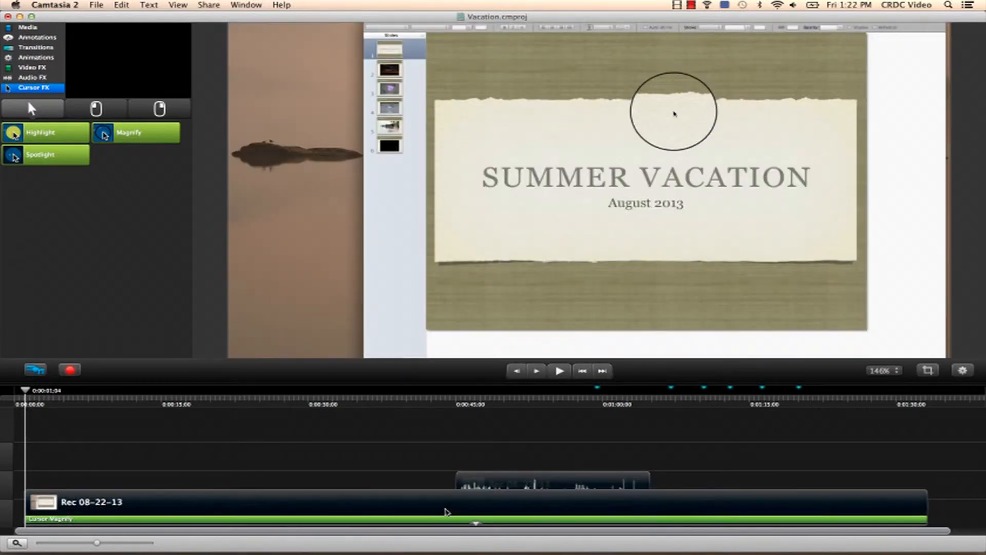
pyautogui.click(442, 520)
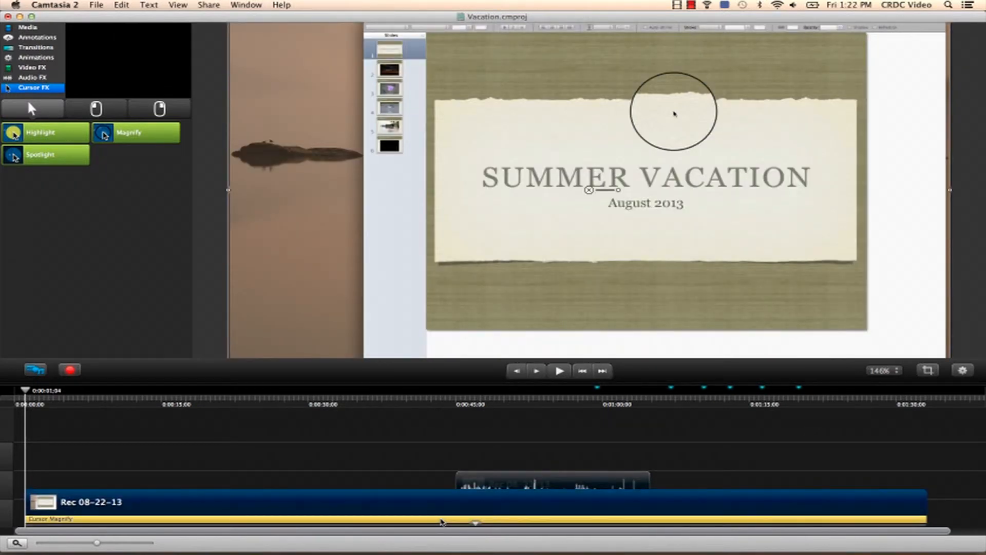
pyautogui.press('Delete')
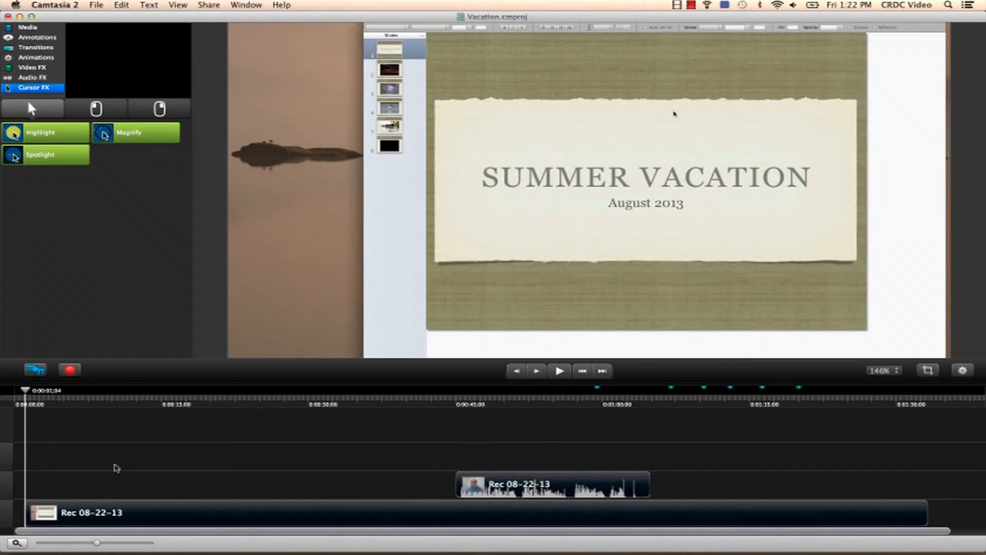
# Step: Move the screen recording clip so it starts right after the webcam clip ends
pyautogui.moveTo(62, 521); pyautogui.dragTo(652, 497)
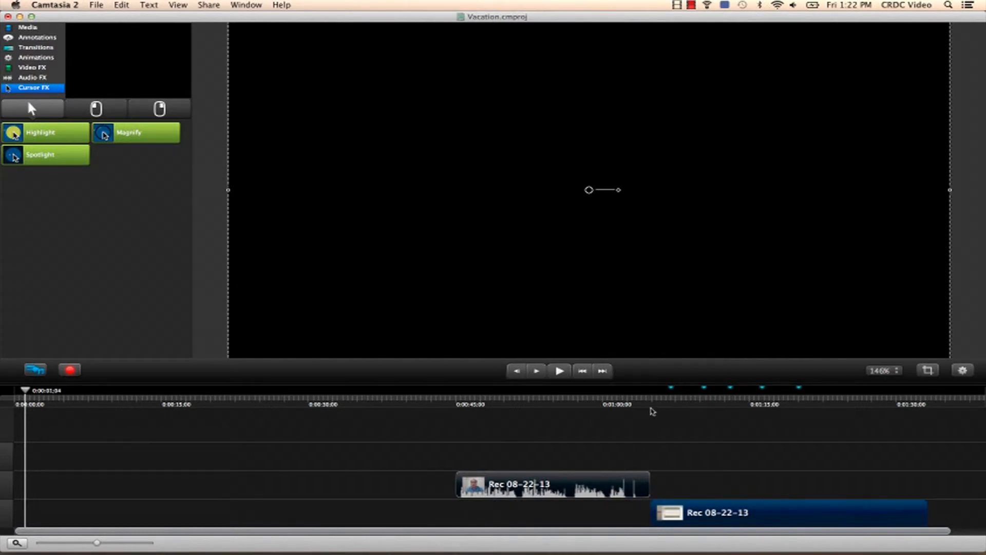
pyautogui.moveTo(601, 406)
pyautogui.mouseDown()
pyautogui.moveTo(721, 404)
pyautogui.moveTo(607, 405)
pyautogui.mouseUp()
# Step: Enlarge the webcam video to fill the canvas height and center it in the frame
pyautogui.click(807, 306)
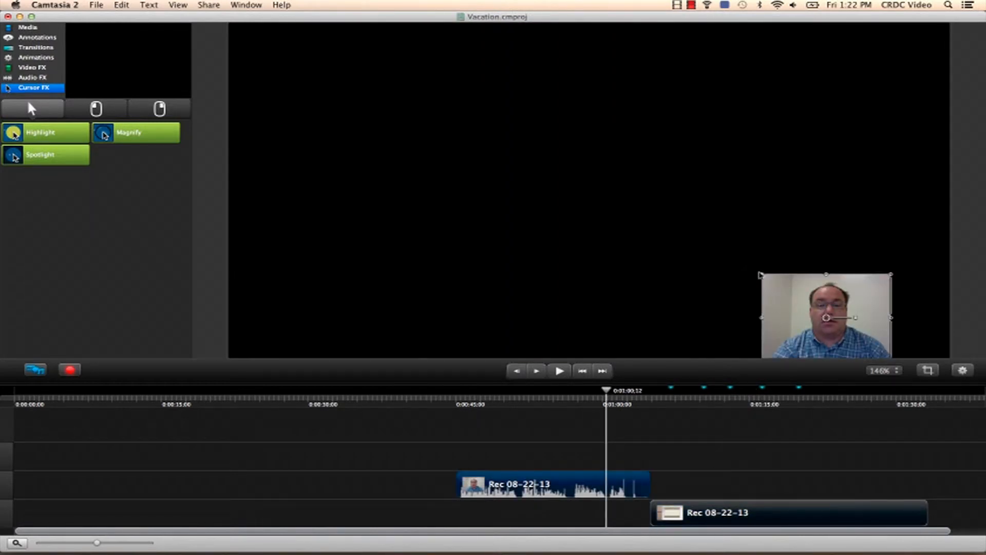
pyautogui.moveTo(762, 276); pyautogui.dragTo(388, 35)
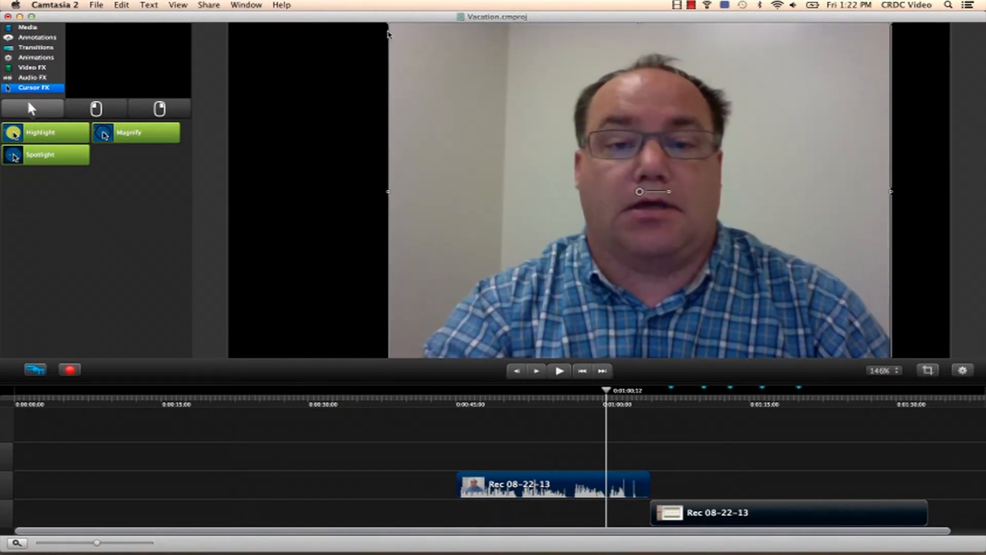
pyautogui.moveTo(727, 157); pyautogui.dragTo(659, 164)
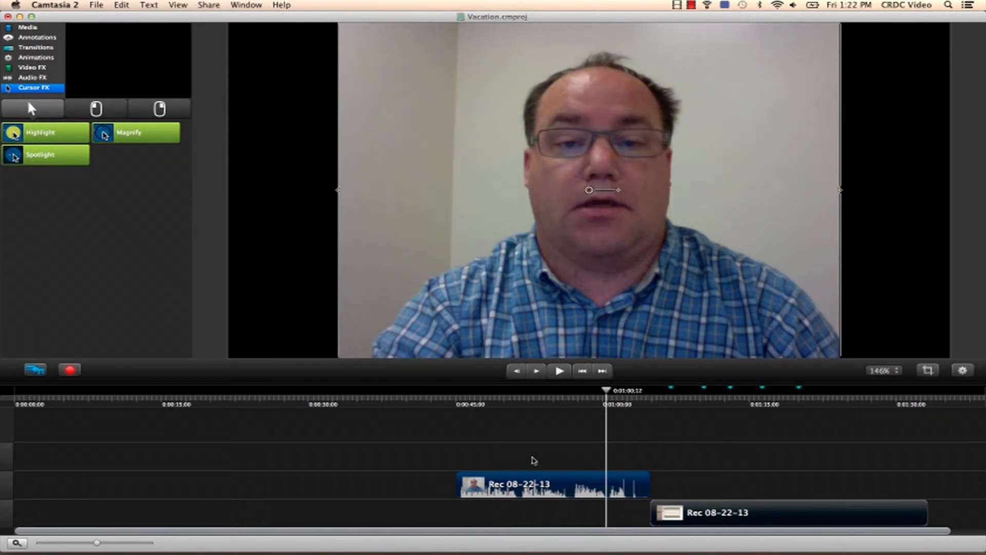
# Step: Select both clips and move them together to the start of the timeline
pyautogui.moveTo(523, 451); pyautogui.dragTo(737, 513)
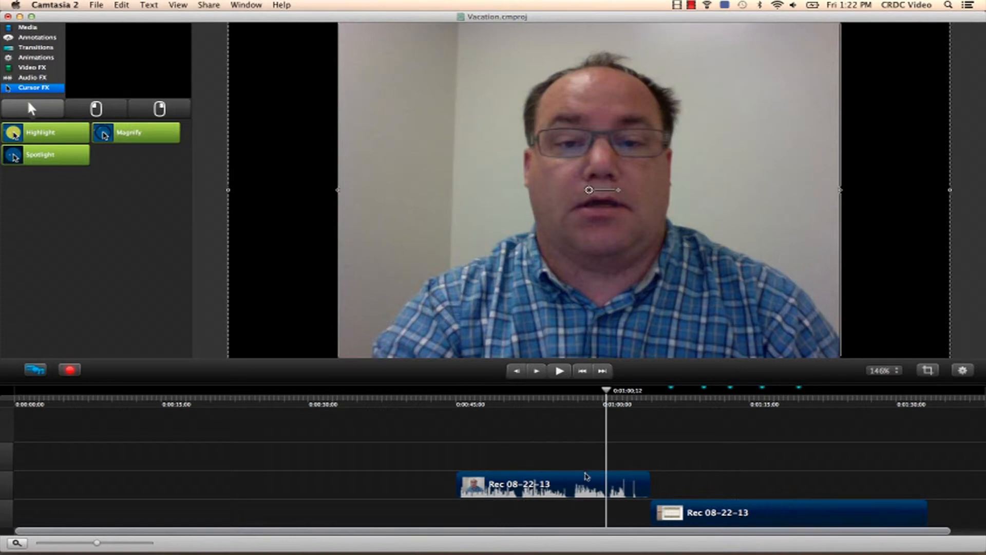
pyautogui.moveTo(546, 480); pyautogui.dragTo(102, 494)
pyautogui.click(236, 454)
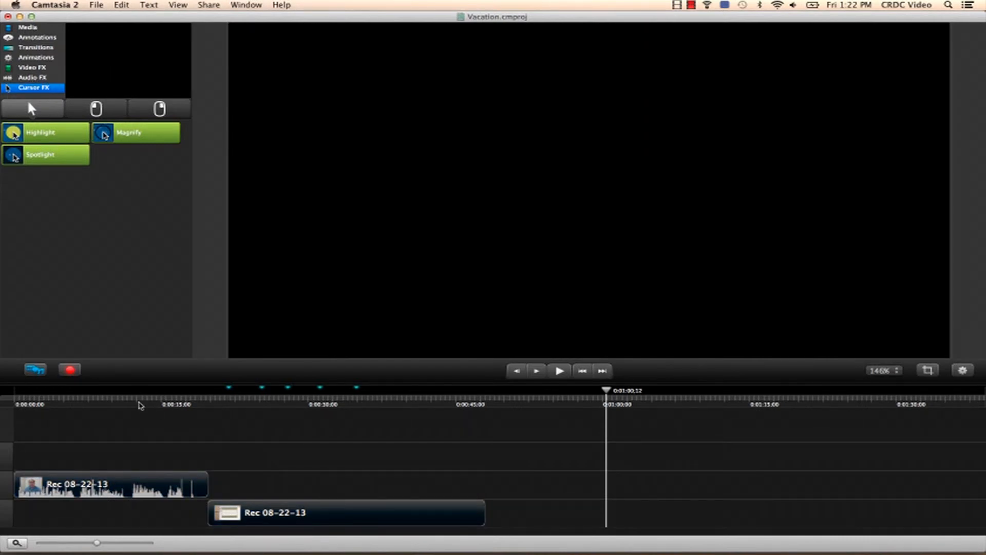
# Step: Add a red arrow annotation to the timeline at about 15 seconds
pyautogui.click(139, 403)
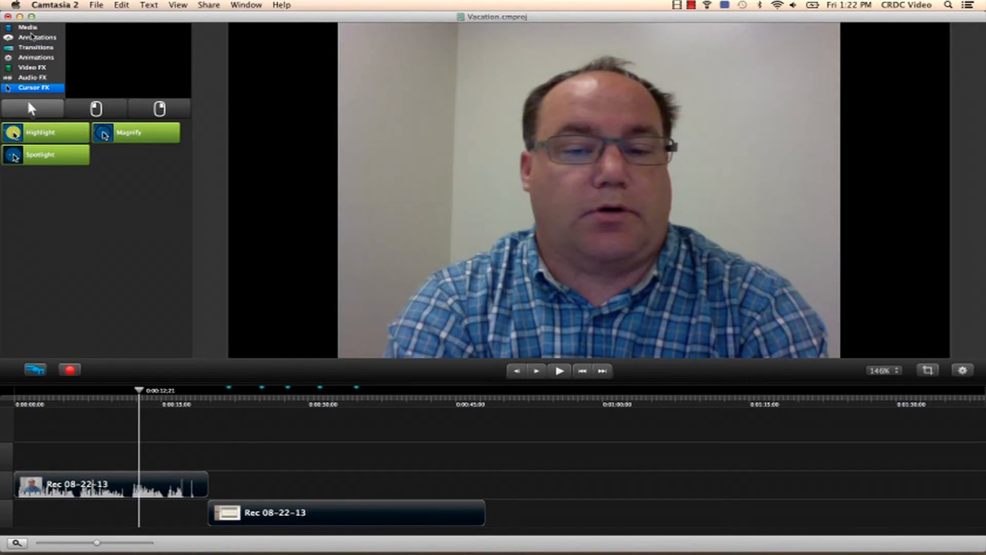
pyautogui.click(32, 38)
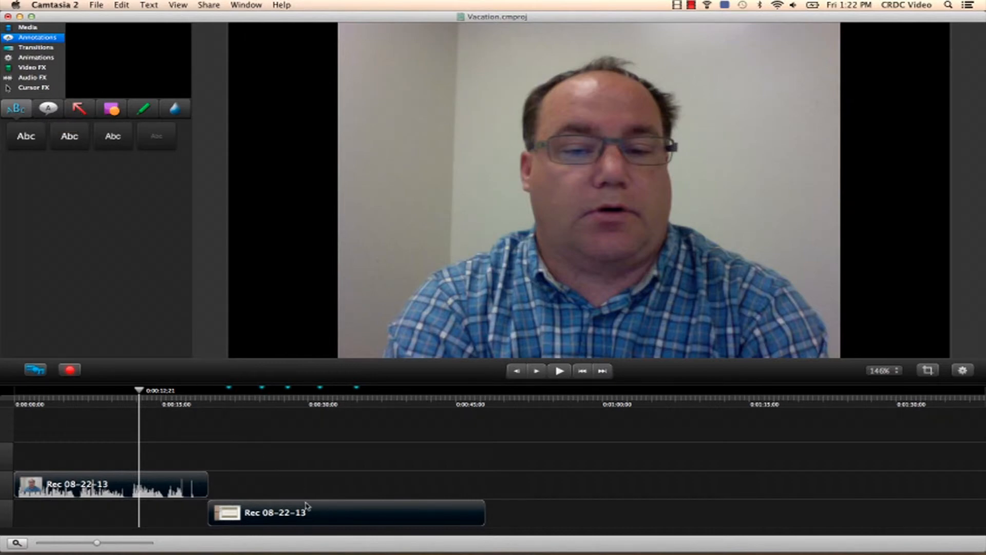
pyautogui.click(79, 108)
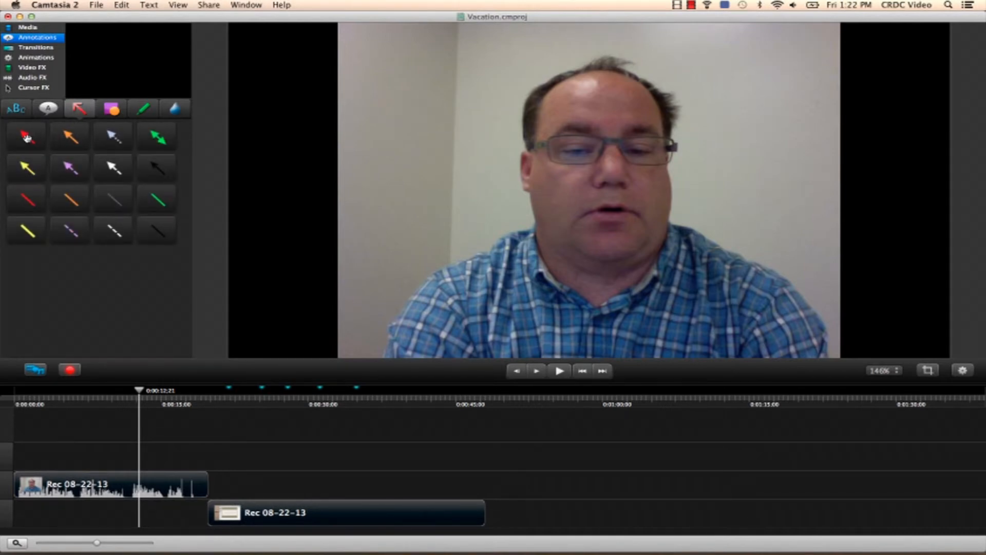
pyautogui.moveTo(26, 137)
pyautogui.mouseDown()
pyautogui.moveTo(128, 324)
pyautogui.moveTo(258, 452)
pyautogui.moveTo(283, 510)
pyautogui.moveTo(177, 470)
pyautogui.moveTo(160, 484)
pyautogui.moveTo(224, 467)
pyautogui.moveTo(159, 461)
pyautogui.mouseUp()
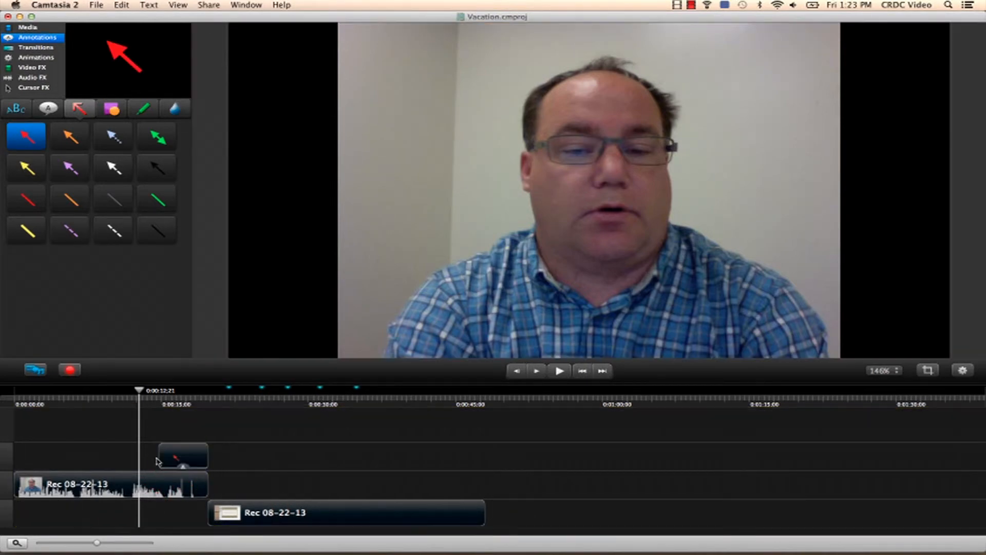
# Step: Move the red arrow toward the upper right of the frame, then delete it
pyautogui.click(172, 406)
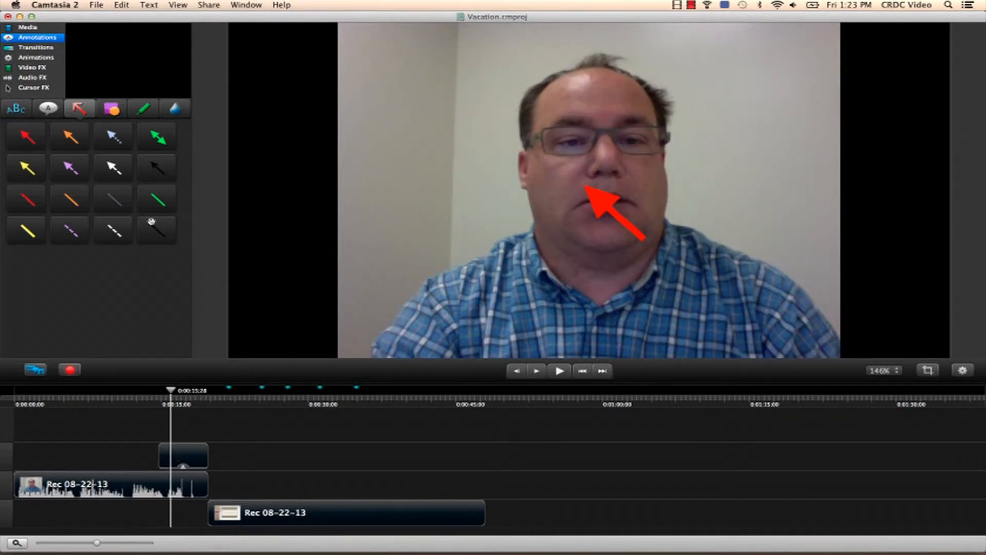
pyautogui.moveTo(606, 207)
pyautogui.mouseDown()
pyautogui.moveTo(703, 213)
pyautogui.moveTo(763, 170)
pyautogui.moveTo(768, 149)
pyautogui.moveTo(745, 115)
pyautogui.mouseUp()
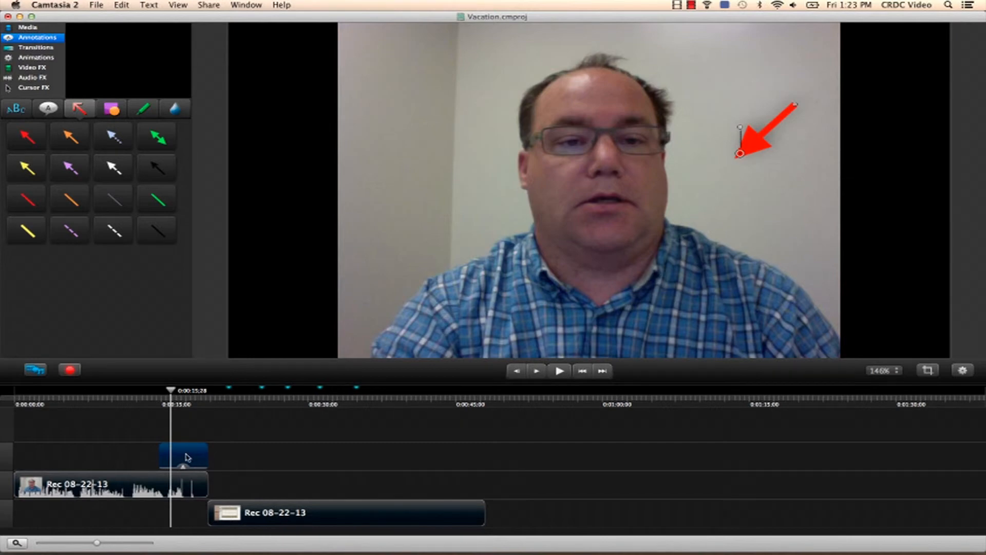
pyautogui.press('Delete')
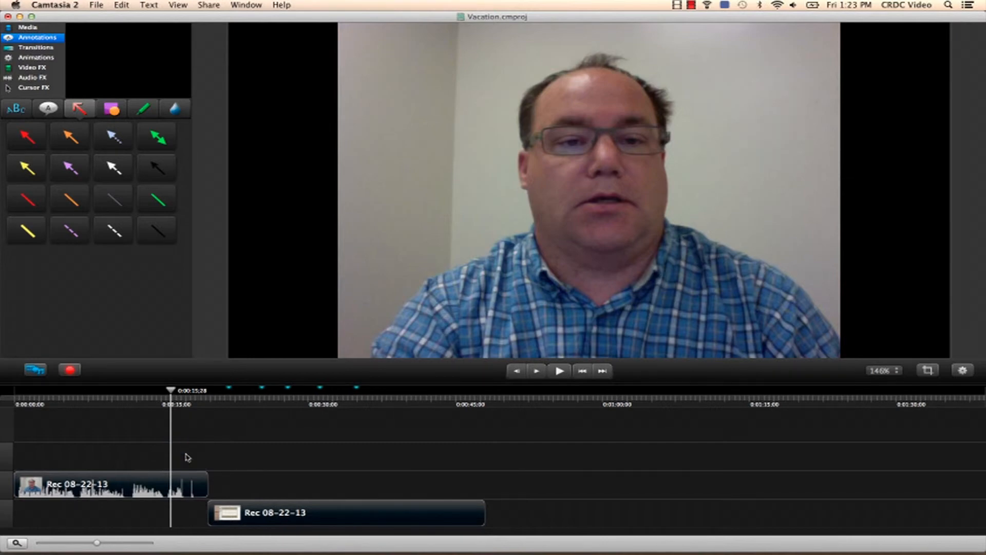
pyautogui.click(49, 109)
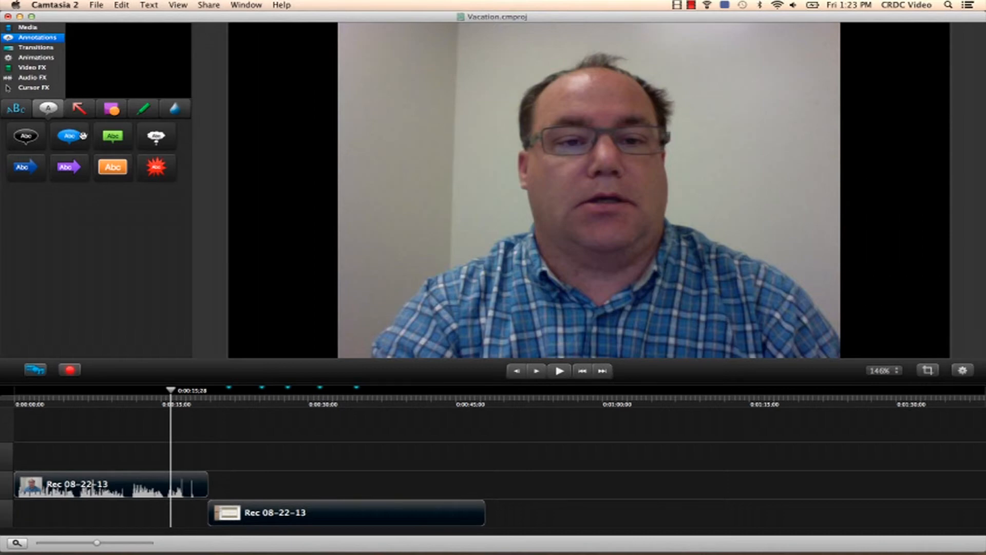
pyautogui.click(19, 112)
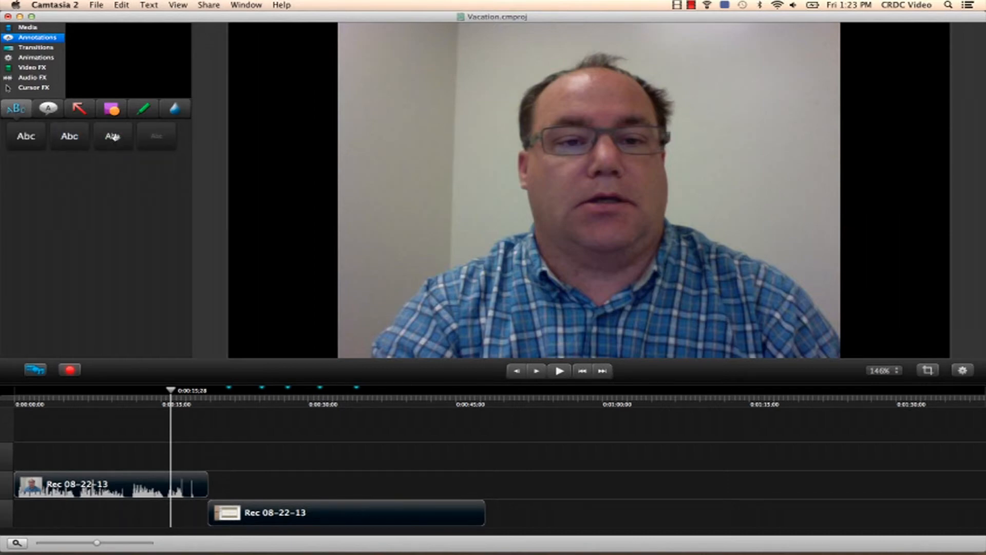
pyautogui.click(110, 111)
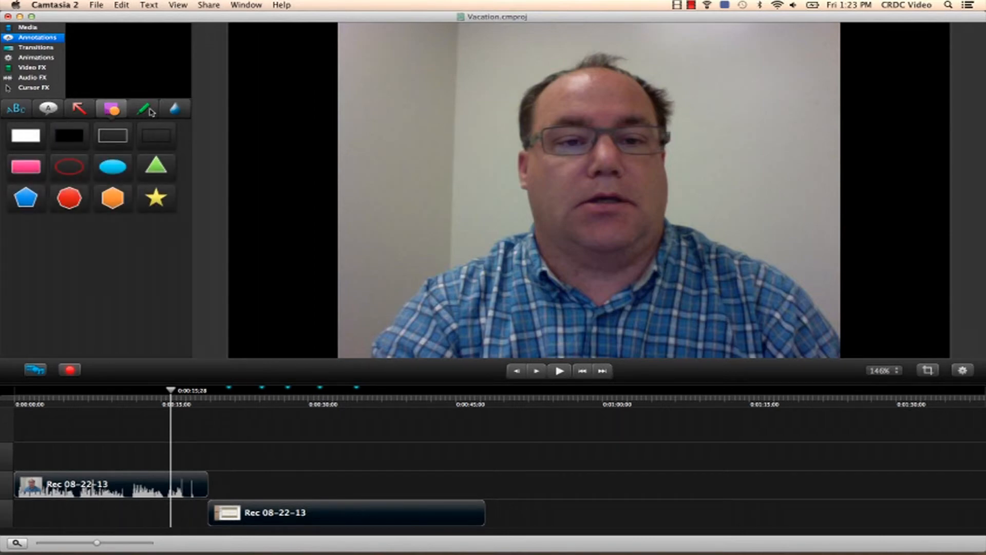
# Step: Add a magenta highlight annotation to the timeline at about 30 seconds and preview it
pyautogui.click(147, 110)
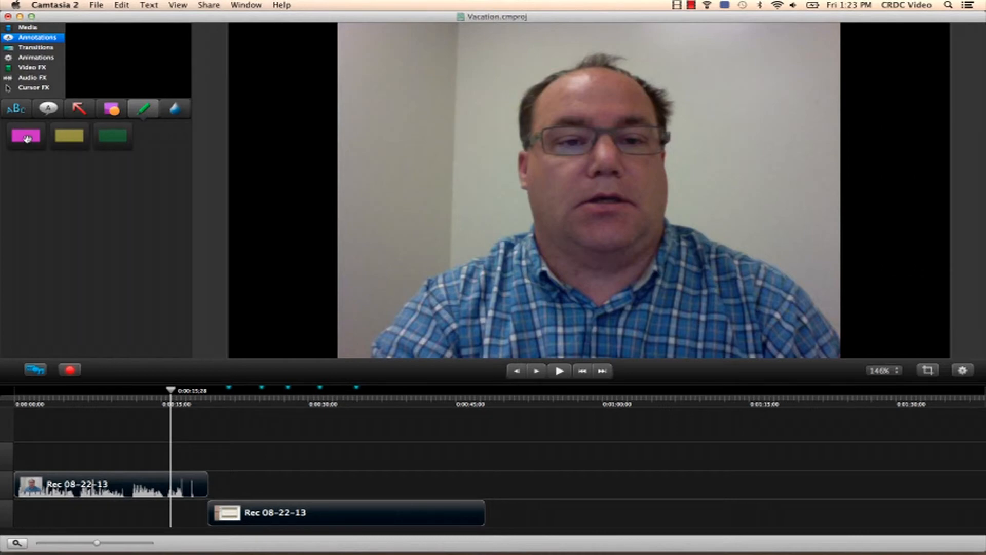
pyautogui.click(27, 137)
pyautogui.moveTo(132, 66); pyautogui.dragTo(316, 487)
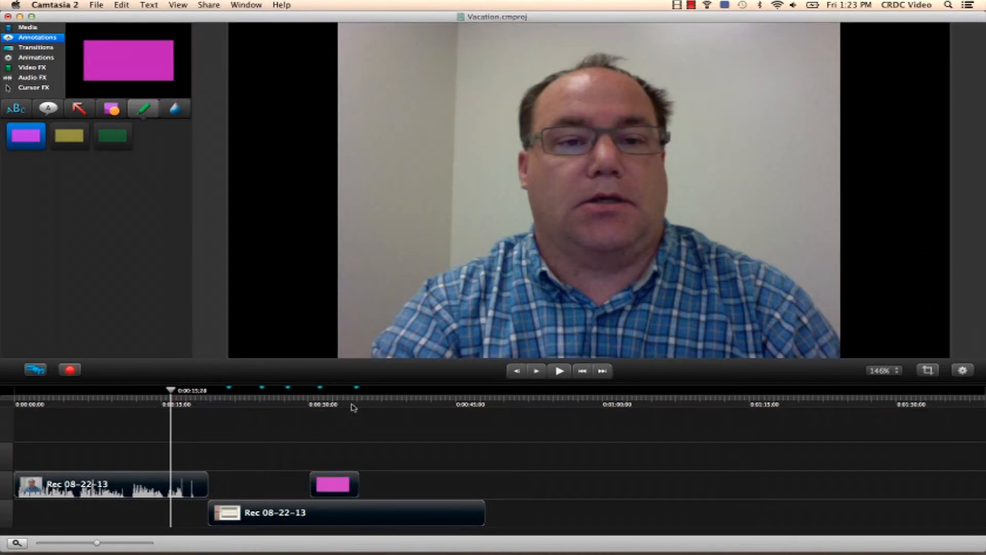
pyautogui.moveTo(315, 410); pyautogui.dragTo(329, 405)
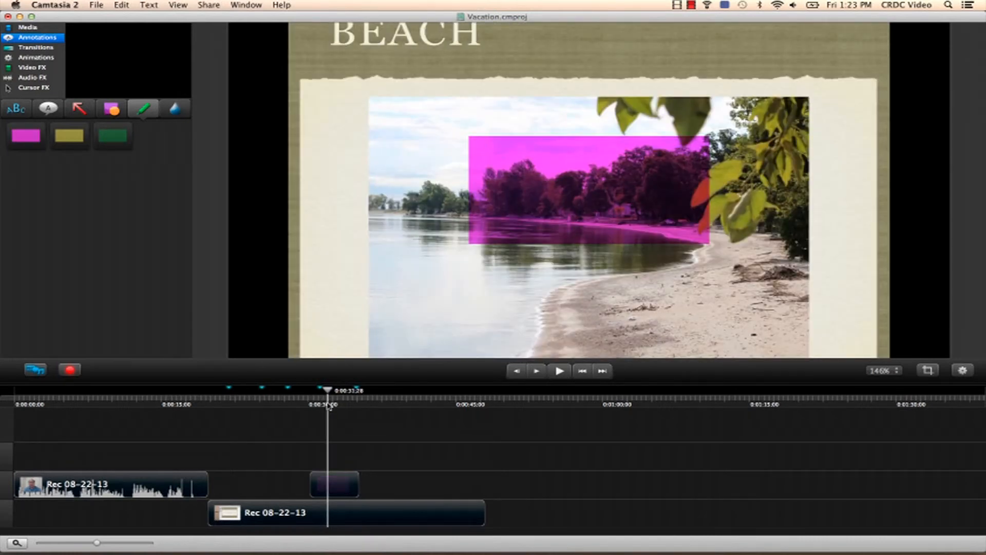
# Step: Delete the magenta highlight annotation from the video
pyautogui.click(628, 219)
pyautogui.press('Delete')
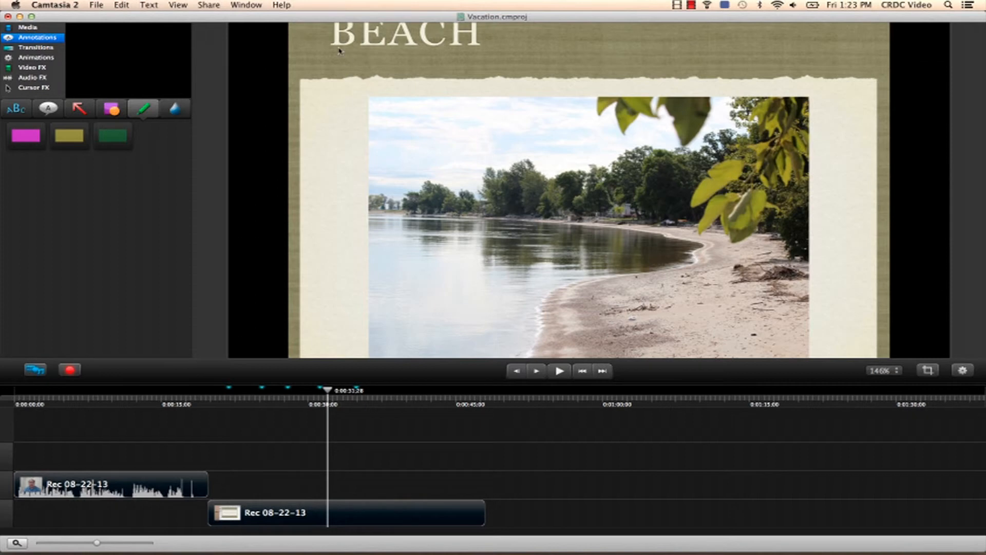
# Step: Browse the blur annotation, then the transitions, animations, video effects and audio effects libraries
pyautogui.click(175, 112)
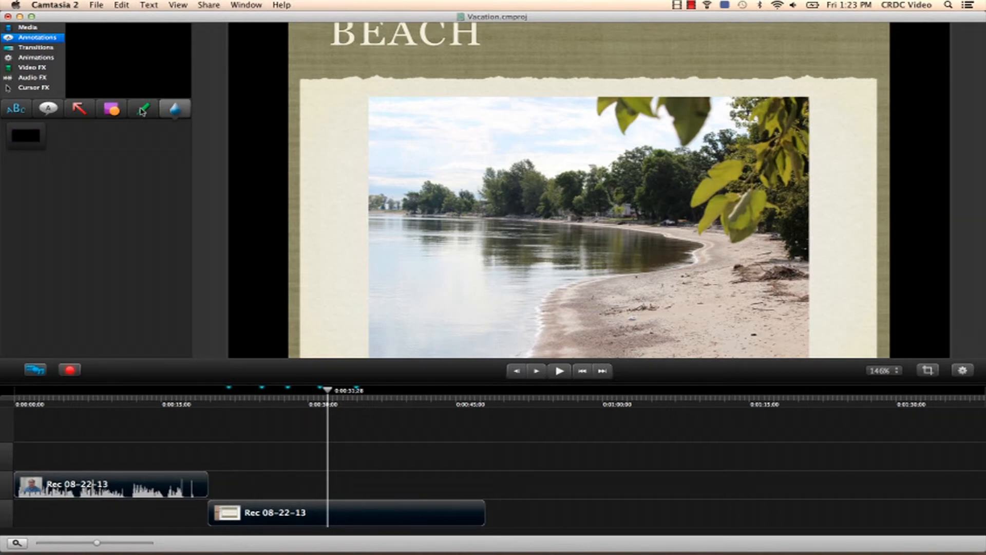
pyautogui.click(35, 48)
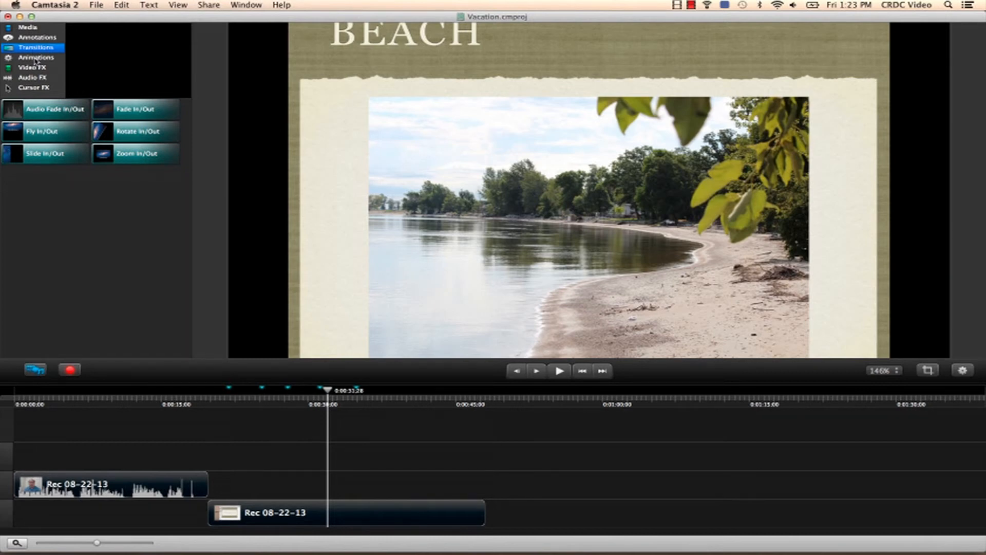
pyautogui.click(35, 60)
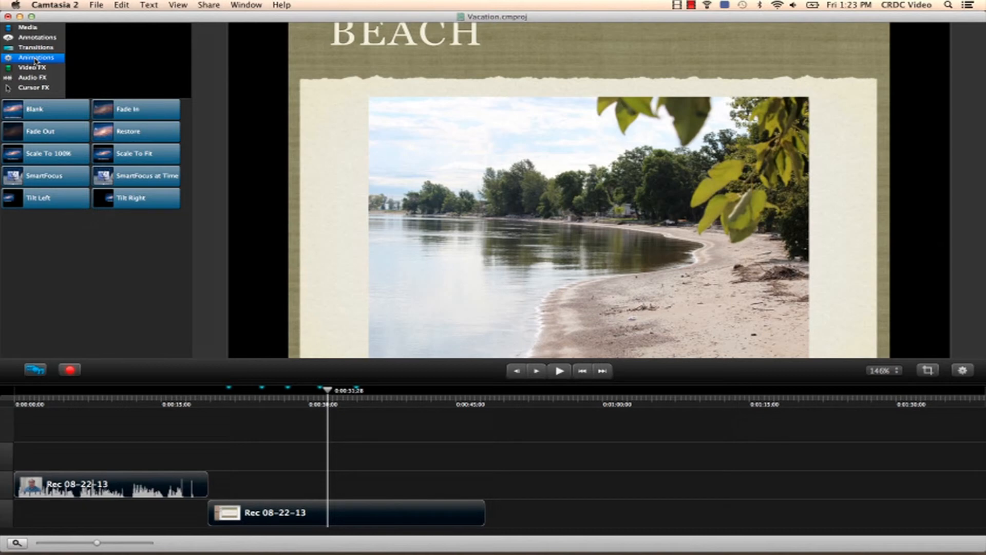
pyautogui.click(42, 70)
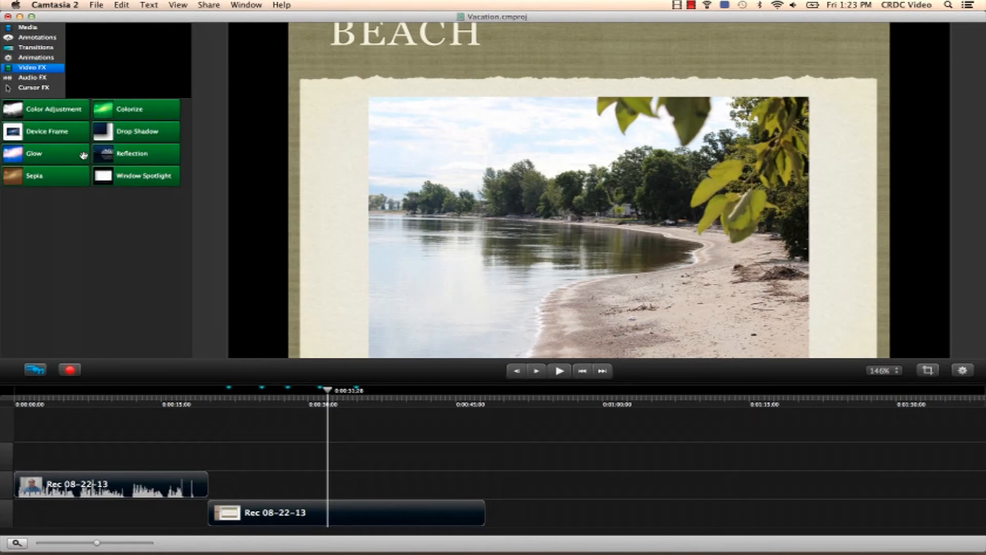
pyautogui.click(43, 77)
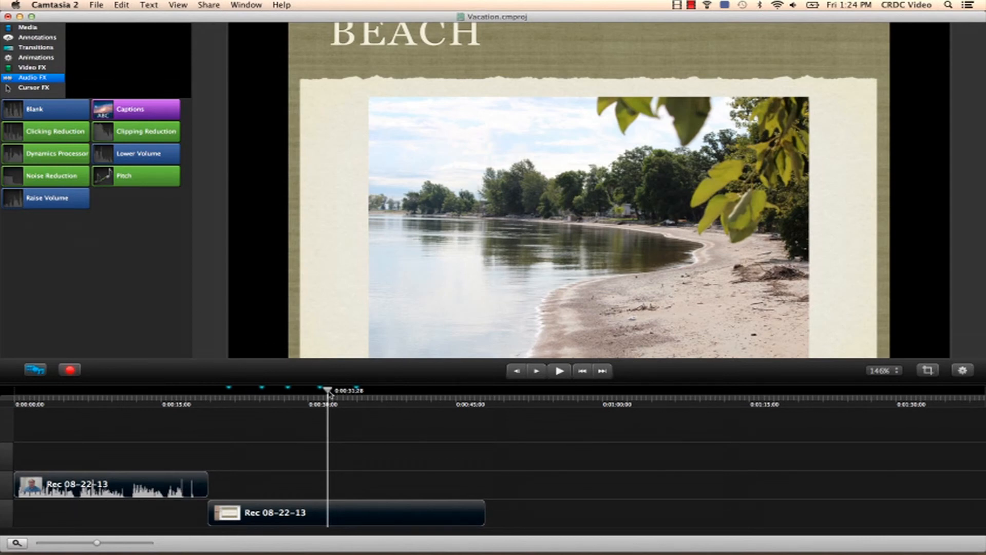
# Step: Trim the end of the screen recording clip back to the playhead at about 40 seconds
pyautogui.moveTo(328, 393); pyautogui.dragTo(260, 391)
pyautogui.moveTo(367, 415); pyautogui.dragTo(411, 420)
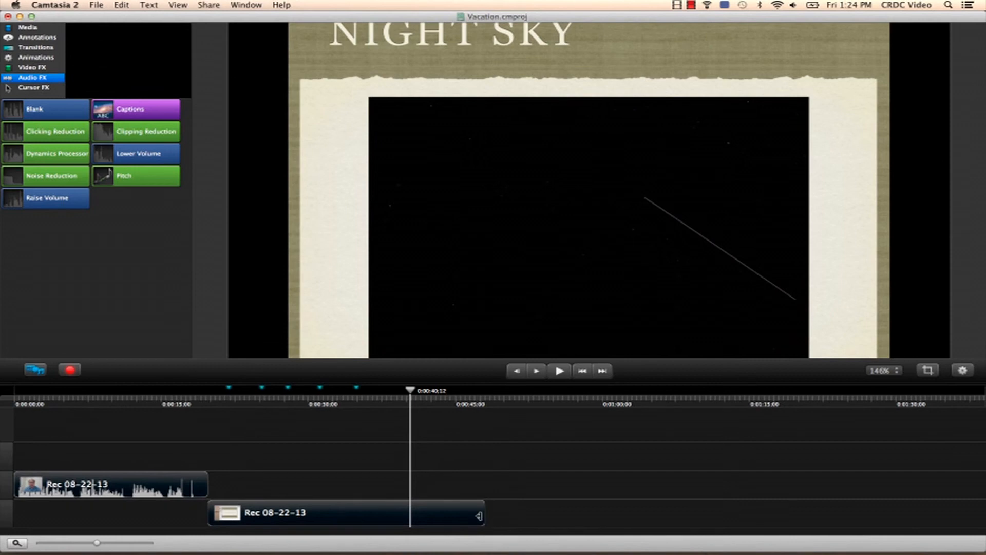
pyautogui.moveTo(480, 515); pyautogui.dragTo(410, 513)
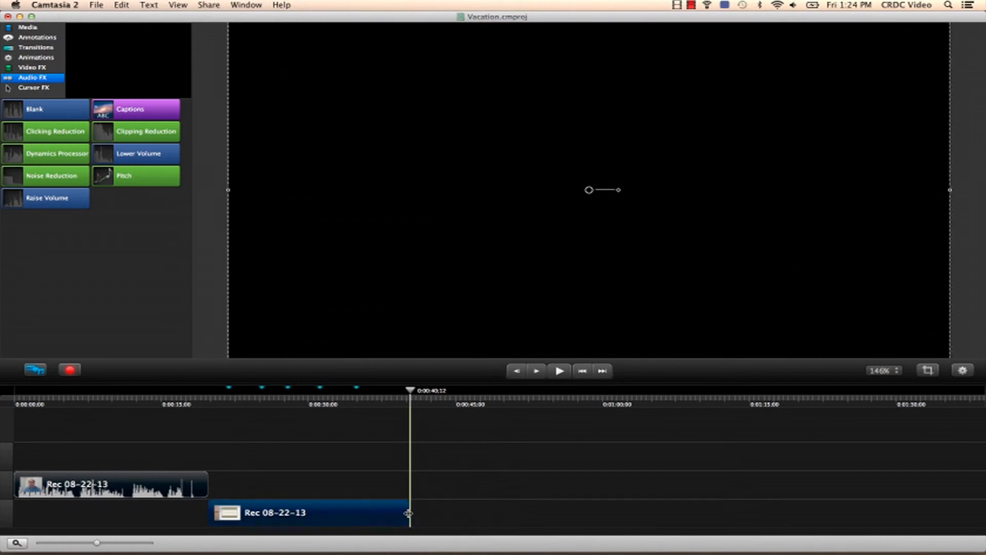
pyautogui.moveTo(408, 386)
pyautogui.mouseDown()
pyautogui.moveTo(397, 389)
pyautogui.moveTo(410, 392)
pyautogui.mouseUp()
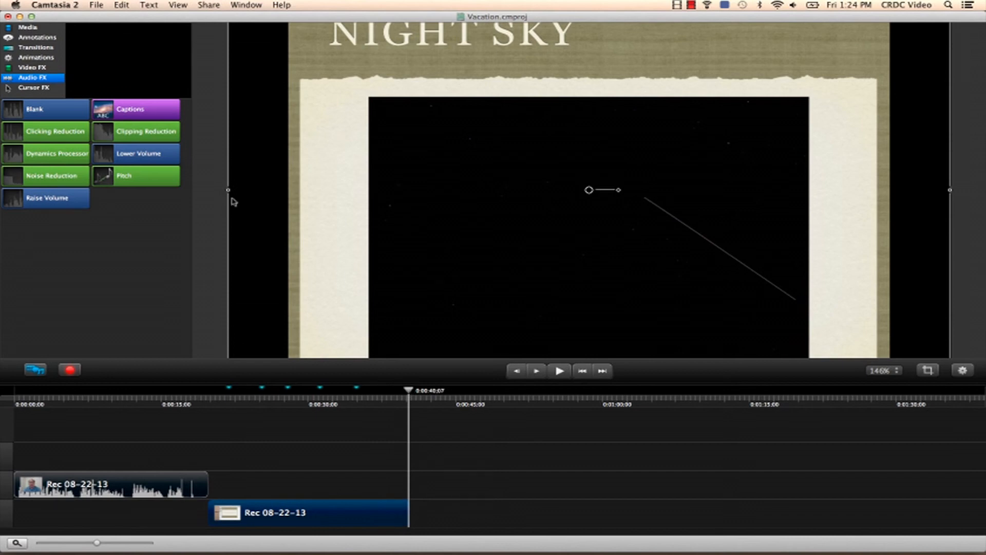
# Step: Open the sharing options to export the finished video
pyautogui.click(206, 4)
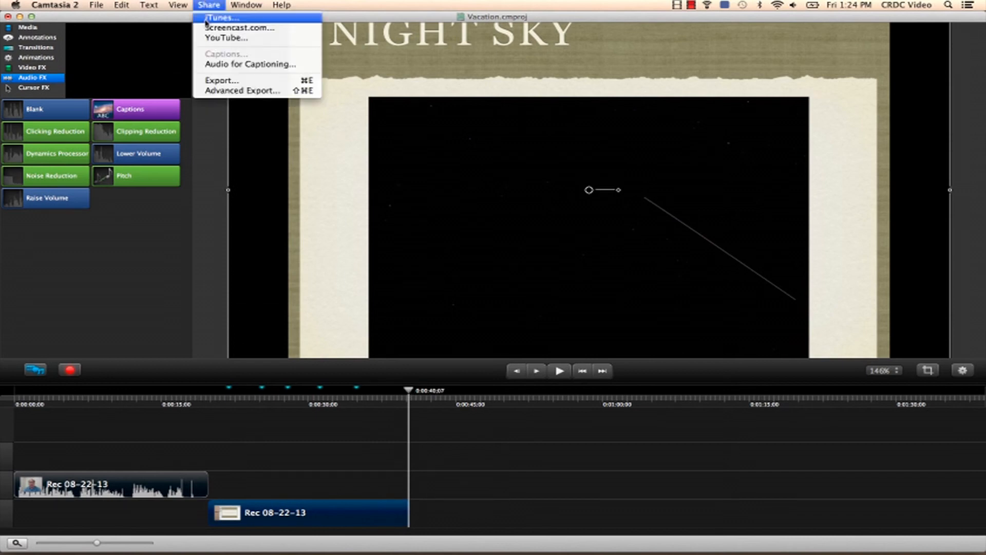